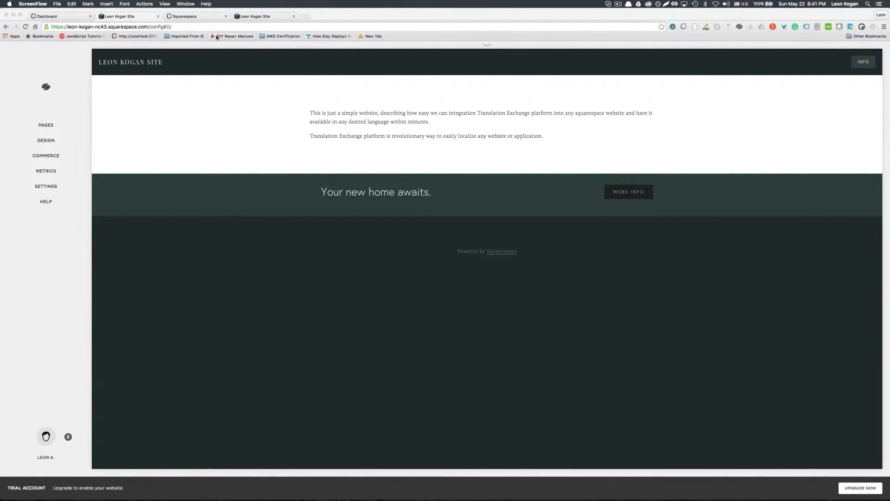
Start a new website-integration project with Squarespace as the platform
{"action": "left_click", "coordinate": [62, 16]}
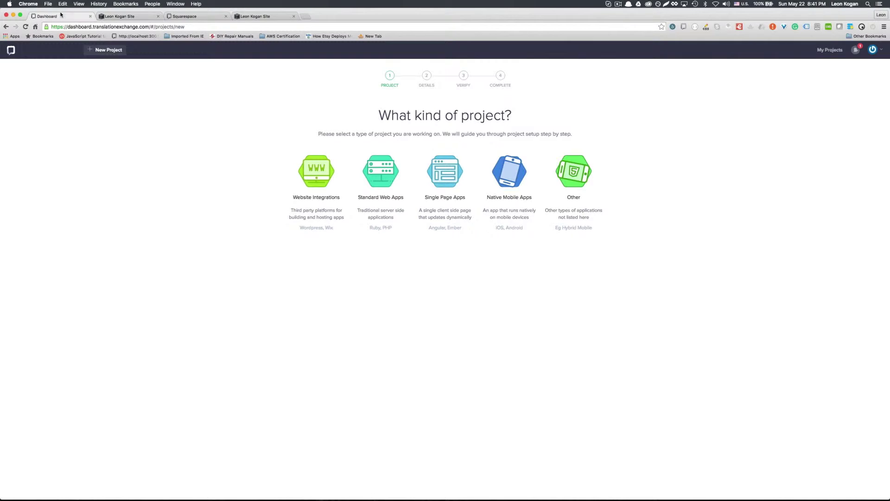
{"action": "left_click", "coordinate": [318, 176]}
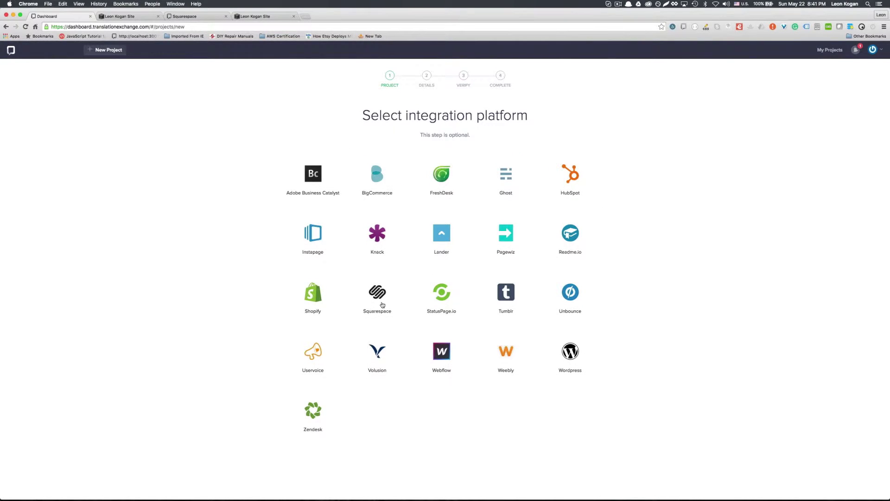
{"action": "left_click", "coordinate": [382, 303]}
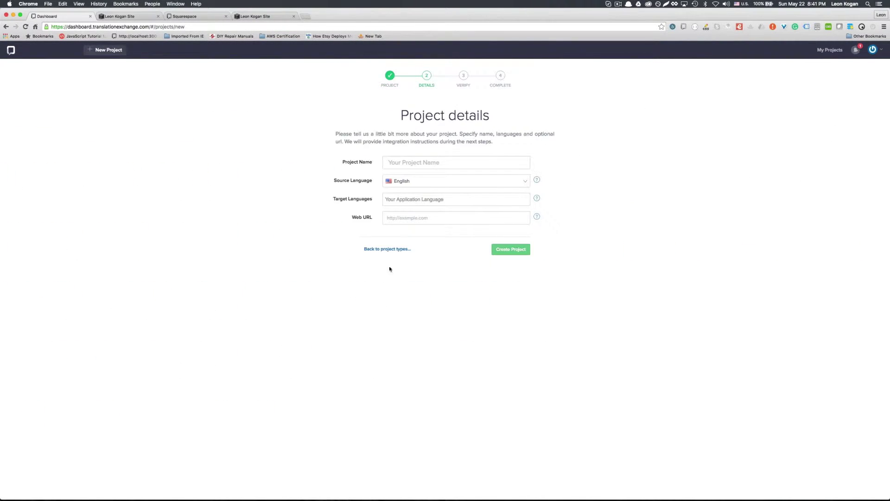
Name the project 'squarespace test 1' and add Spanish as the target language
{"action": "left_click", "coordinate": [411, 165]}
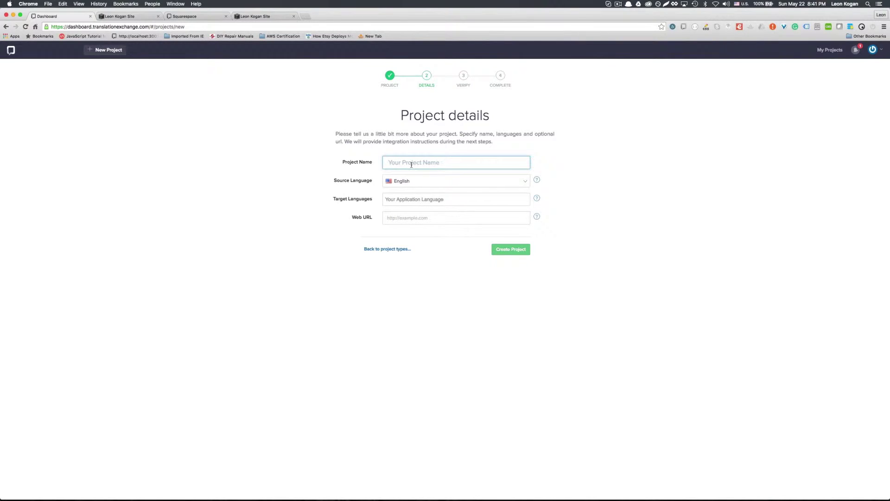
{"action": "type", "text": "squarespace test 1"}
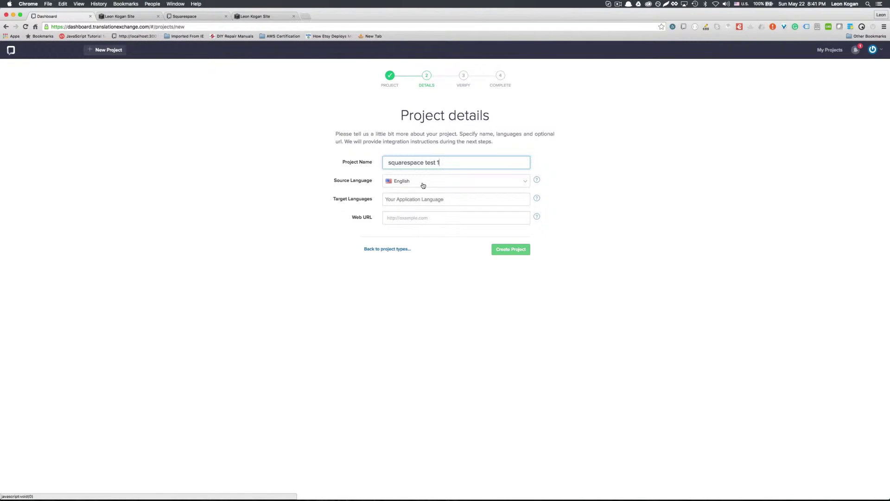
{"action": "left_click", "coordinate": [428, 198]}
{"action": "type", "text": "spa"}
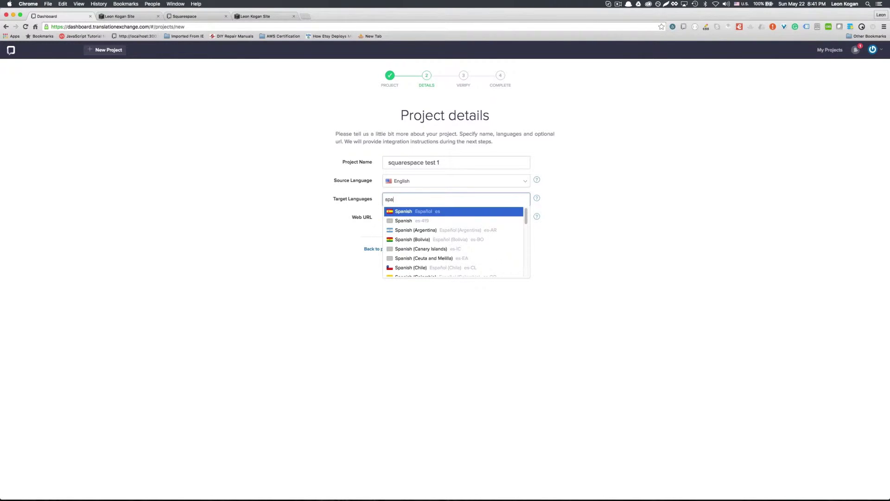
{"action": "left_click", "coordinate": [430, 211]}
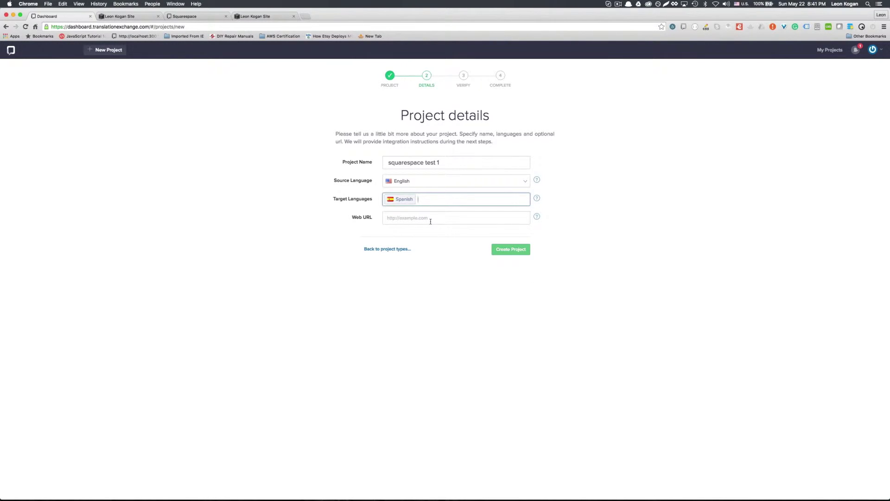
{"action": "left_click", "coordinate": [430, 221]}
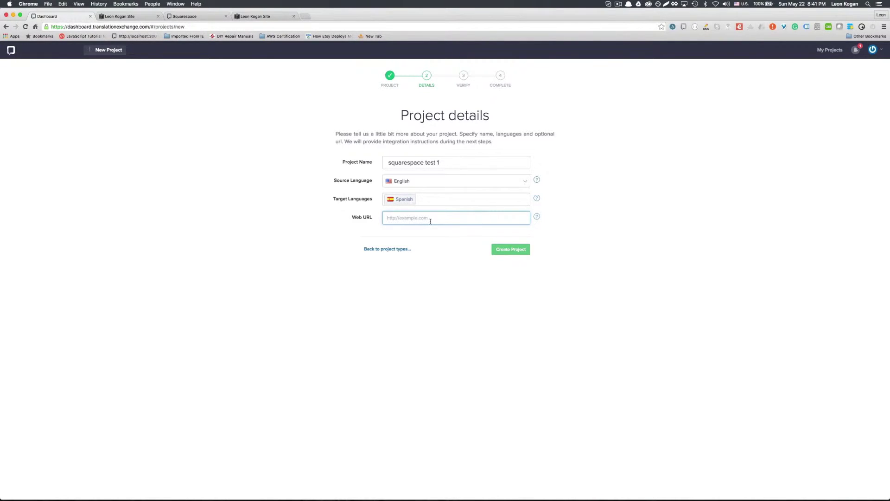
Create the project and select the Step 2 initialization script in the Squarespace instructions
{"action": "left_click", "coordinate": [503, 253]}
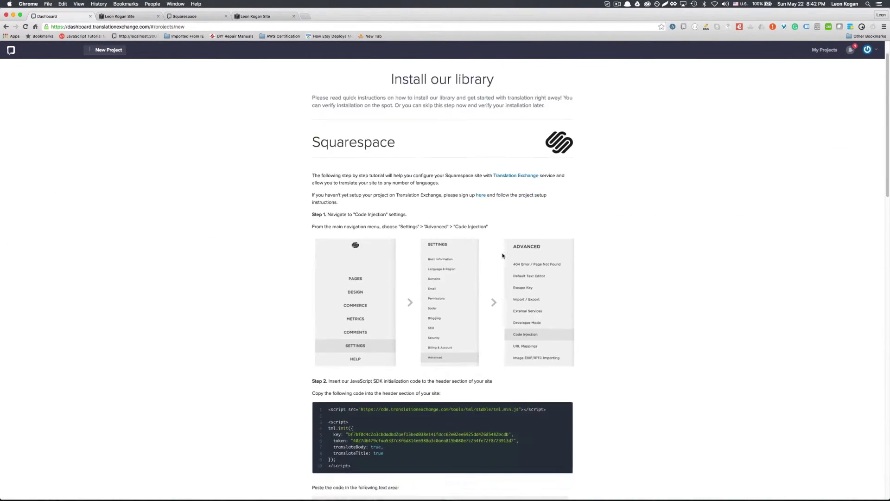
{"action": "scroll", "coordinate": [503, 255], "scroll_direction": "down", "scroll_amount": 10}
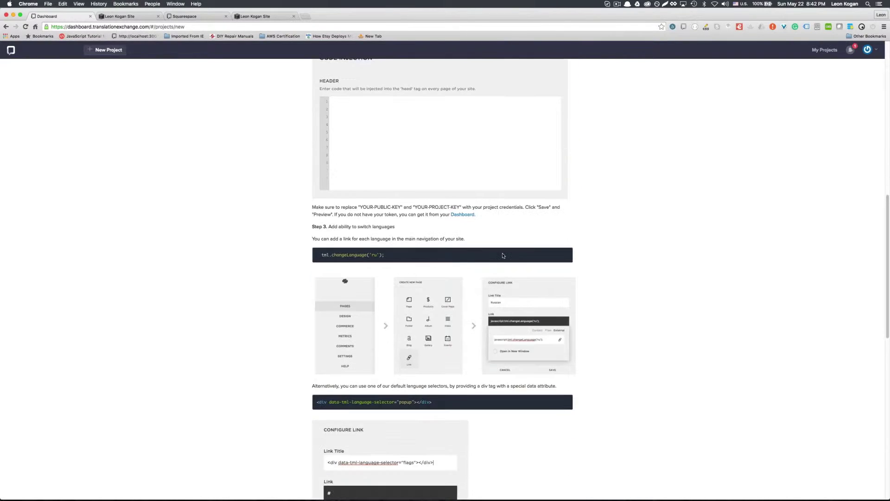
{"action": "scroll", "coordinate": [503, 255], "scroll_direction": "down", "scroll_amount": 6}
{"action": "scroll", "coordinate": [503, 255], "scroll_direction": "up", "scroll_amount": 6}
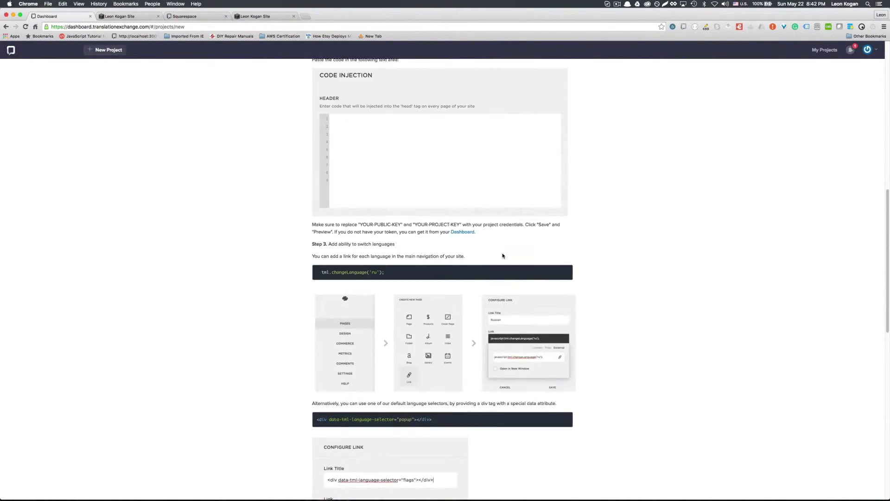
{"action": "scroll", "coordinate": [503, 256], "scroll_direction": "up", "scroll_amount": 10}
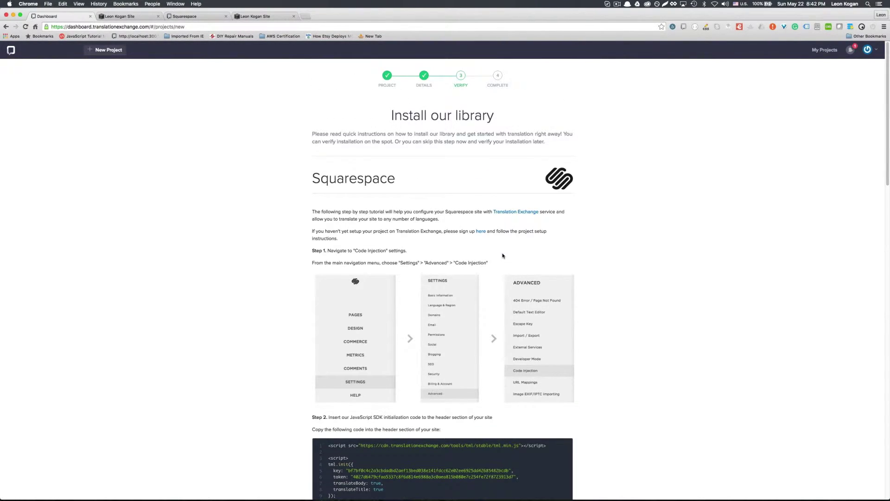
{"action": "scroll", "coordinate": [503, 256], "scroll_direction": "down", "scroll_amount": 5}
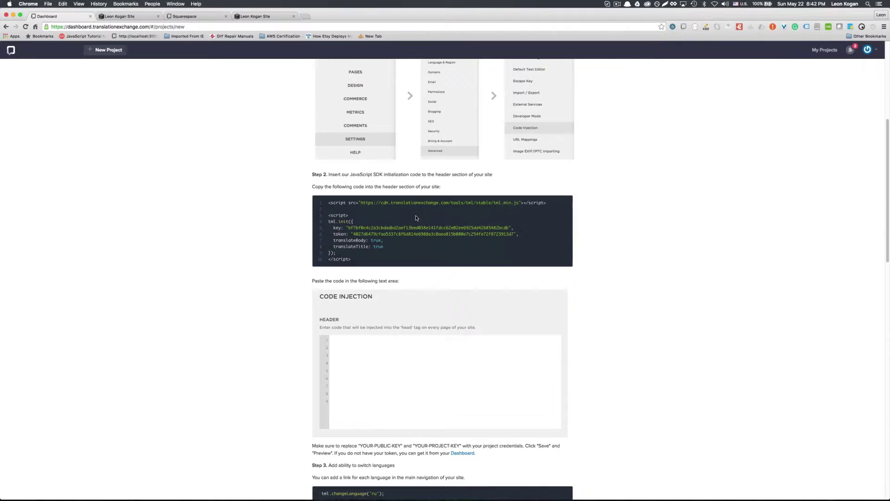
{"action": "left_click_drag", "start_coordinate": [329, 203], "coordinate": [369, 257]}
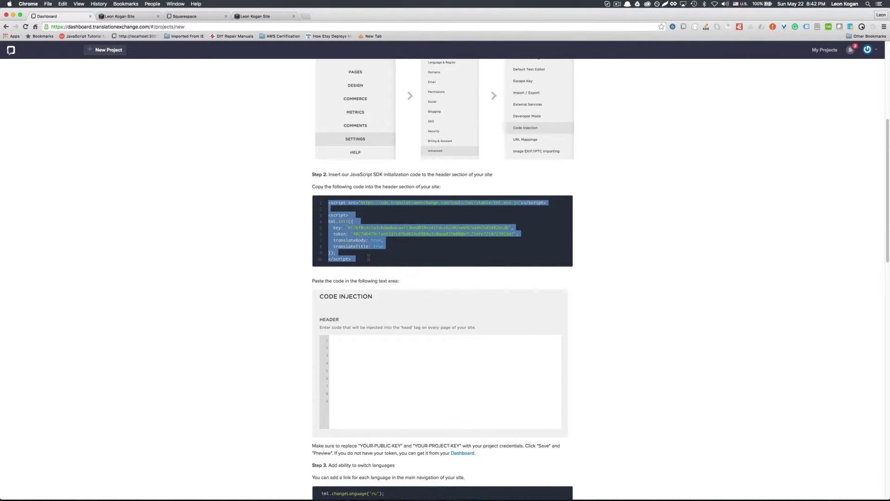
Paste the Translation Exchange script into Squarespace's Header code injection and save it
{"action": "left_click", "coordinate": [117, 17]}
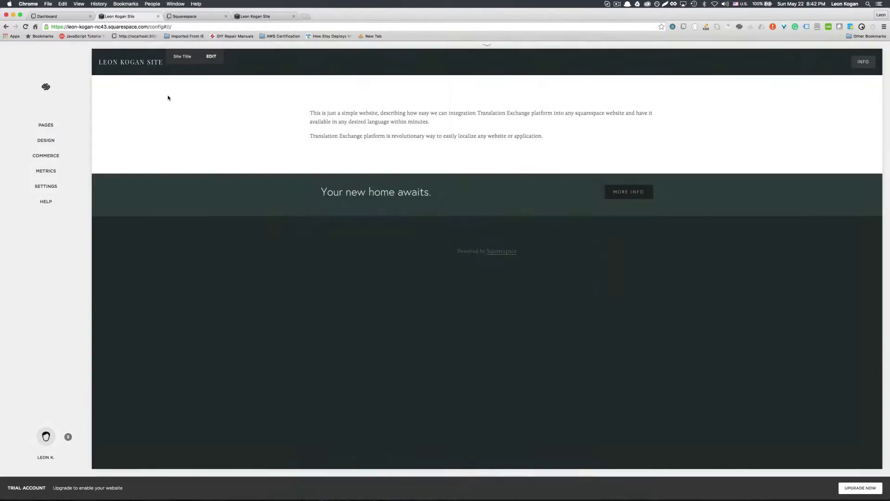
{"action": "left_click", "coordinate": [48, 187]}
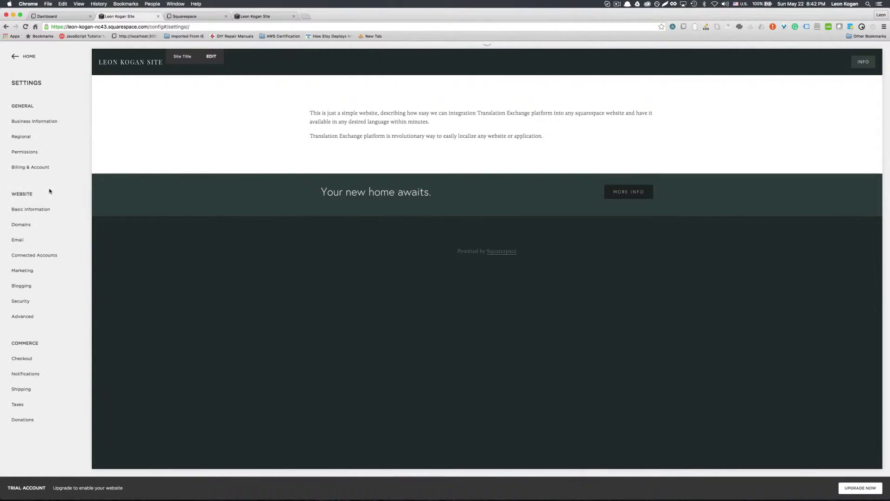
{"action": "left_click", "coordinate": [41, 317]}
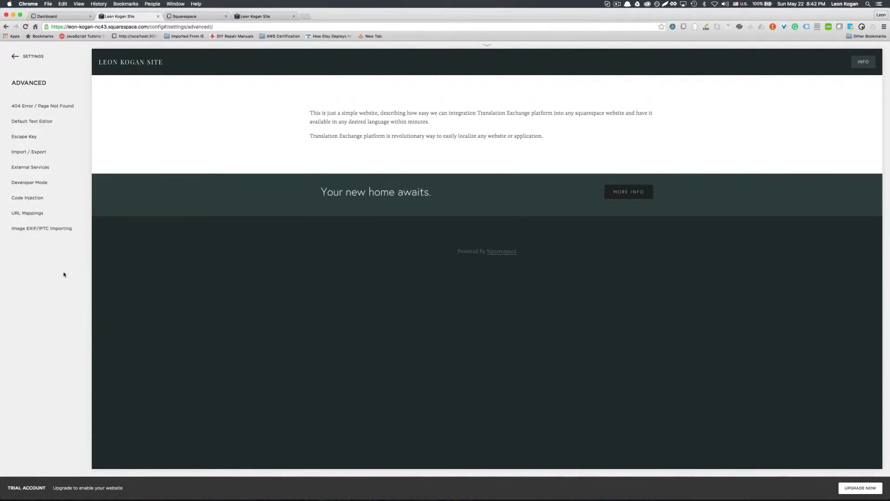
{"action": "left_click", "coordinate": [23, 198]}
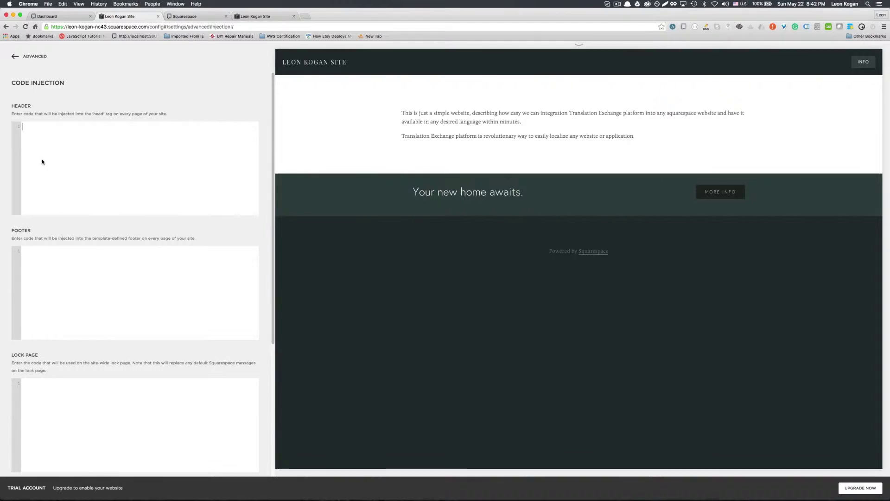
{"action": "left_click", "coordinate": [42, 161]}
{"action": "key", "text": "super+v"}
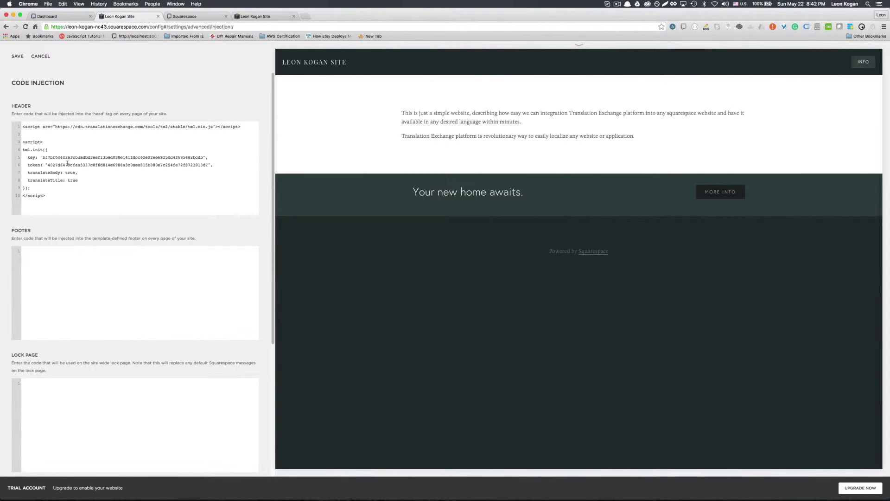
{"action": "left_click", "coordinate": [18, 56]}
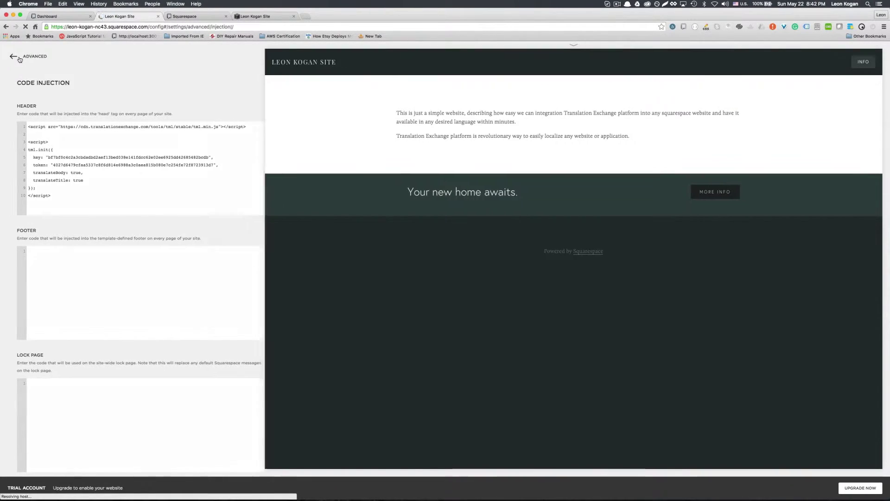
{"action": "mouse_move", "coordinate": [451, 498]}
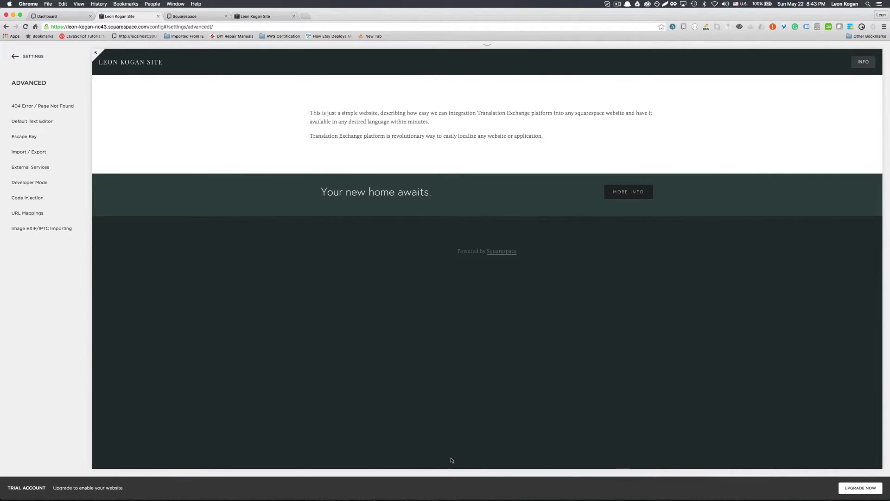
Add 'language_selector: true' after translateTitle in the header init options and save
{"action": "left_click", "coordinate": [40, 198]}
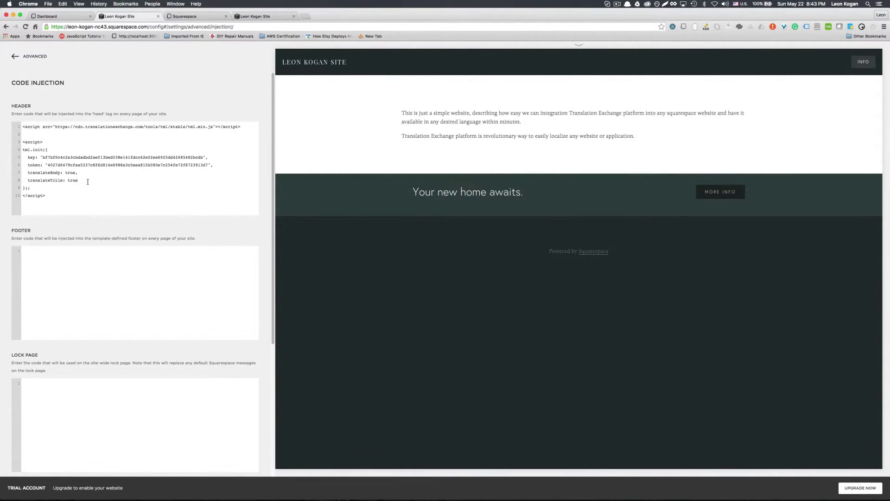
{"action": "left_click", "coordinate": [88, 182]}
{"action": "type", "text": ","}
{"action": "key", "text": "Return"}
{"action": "type", "text": "language_selector: true"}
{"action": "left_click", "coordinate": [18, 57]}
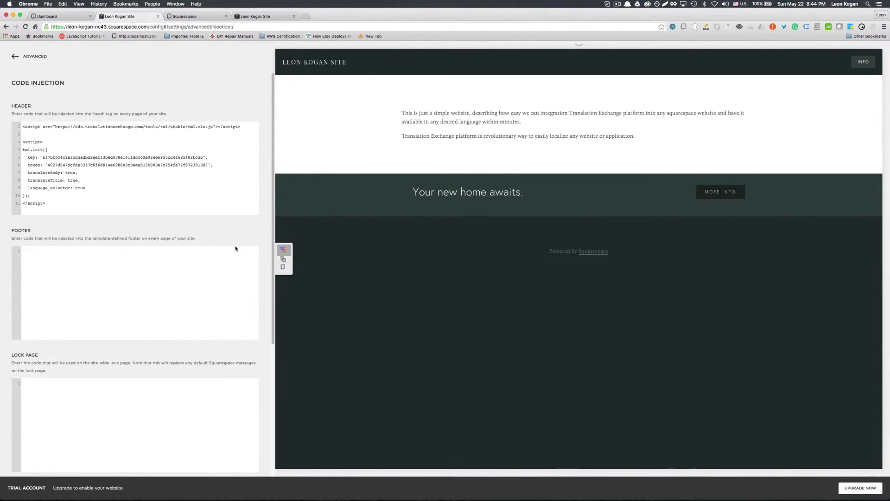
Go from Advanced settings to Pages and add a new Link to Main Navigation
{"action": "left_click", "coordinate": [28, 62]}
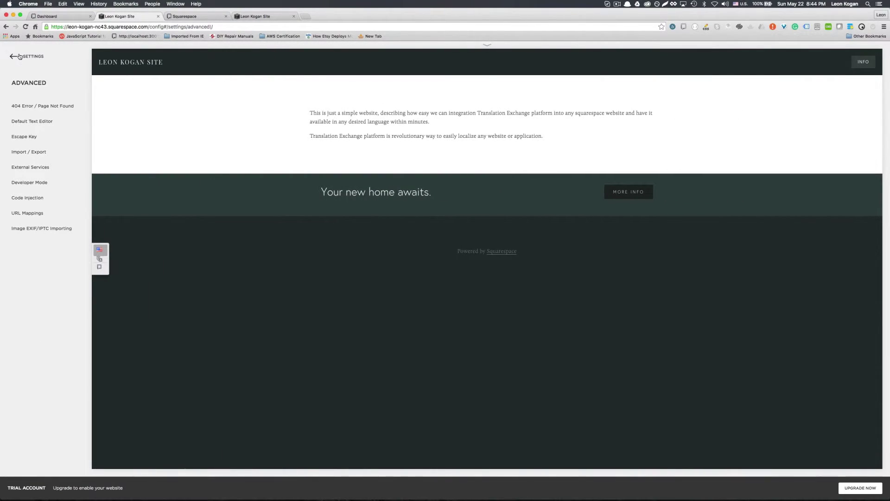
{"action": "left_click", "coordinate": [18, 56]}
{"action": "left_click", "coordinate": [17, 56]}
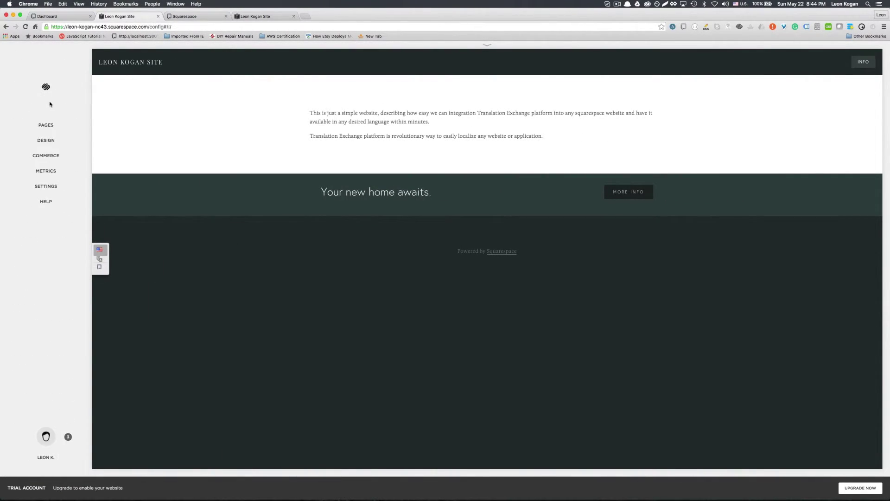
{"action": "left_click", "coordinate": [51, 126]}
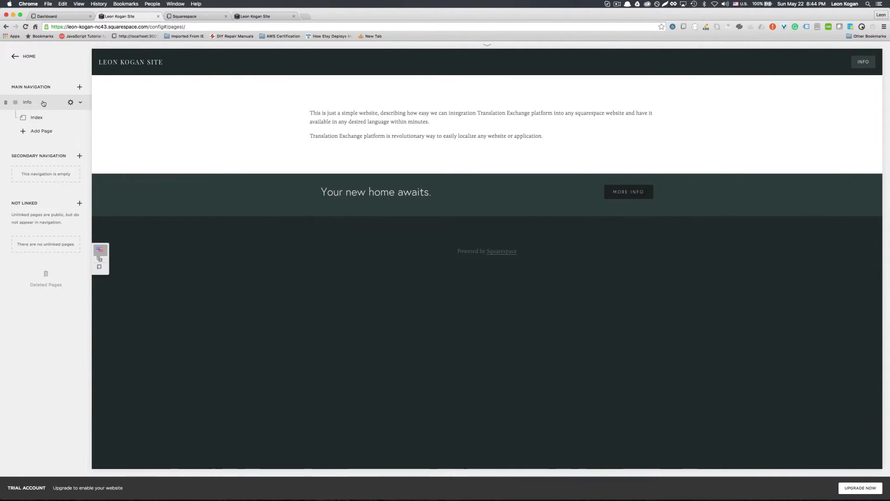
{"action": "left_click", "coordinate": [80, 87]}
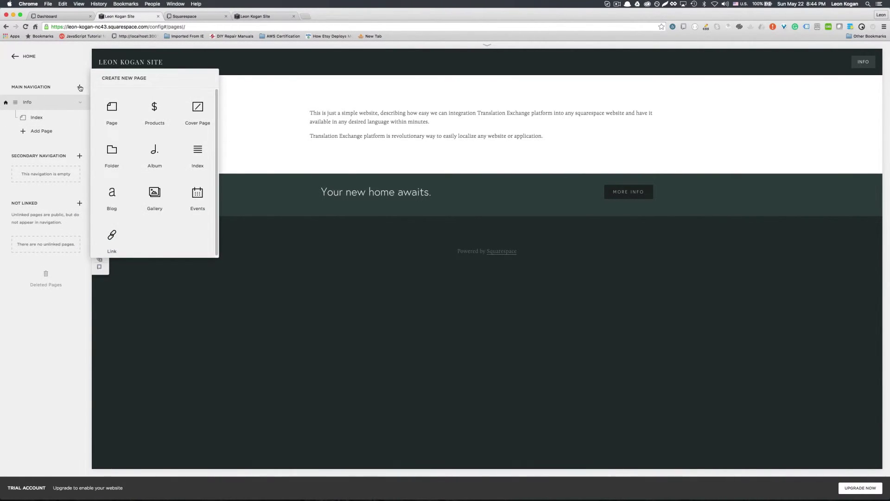
{"action": "left_click", "coordinate": [115, 231]}
Use the copied language-selector div as the link title, set its URL to /#, and save
{"action": "key", "text": "ctrl+Tab"}
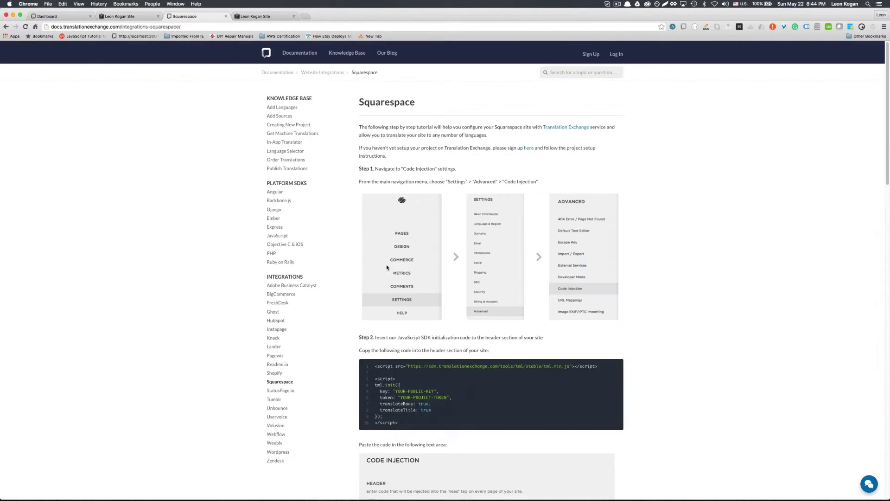
{"action": "scroll", "coordinate": [386, 264], "scroll_direction": "down", "scroll_amount": 15}
{"action": "left_click_drag", "start_coordinate": [486, 293], "coordinate": [362, 283]}
{"action": "key", "text": "super+c"}
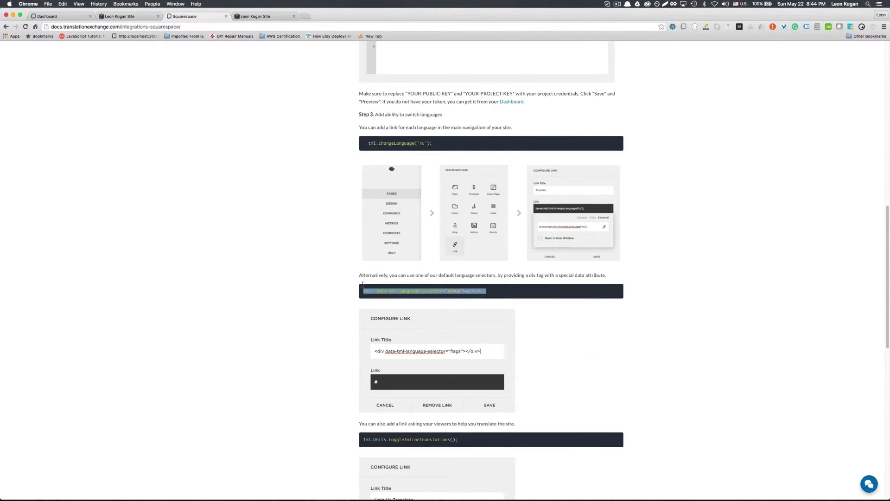
{"action": "left_click", "coordinate": [119, 16]}
{"action": "left_click", "coordinate": [399, 105]}
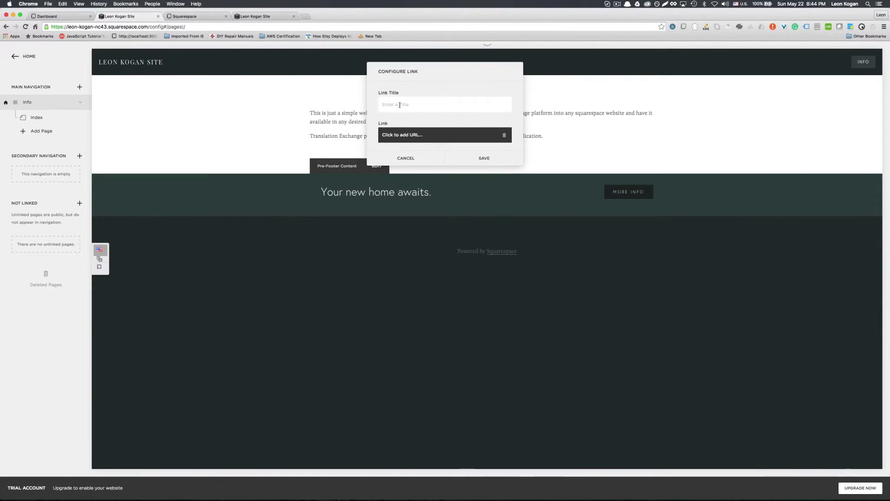
{"action": "key", "text": "super+v"}
{"action": "left_click", "coordinate": [404, 134]}
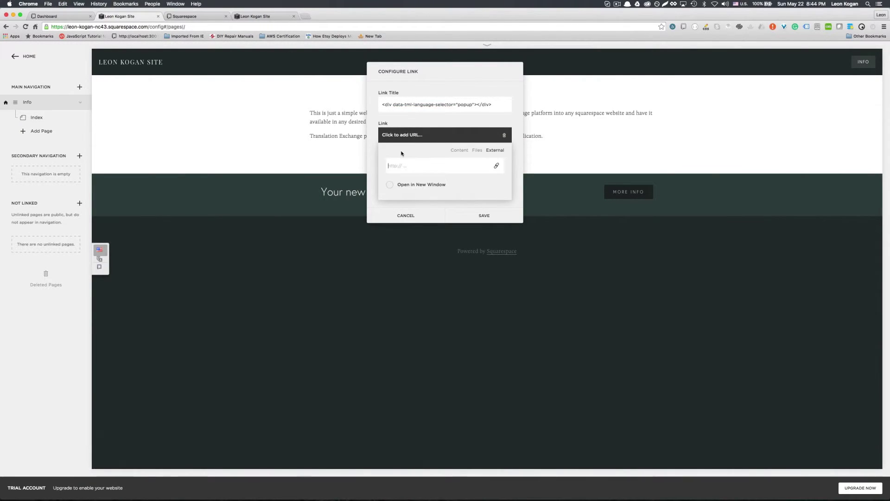
{"action": "type", "text": "/#"}
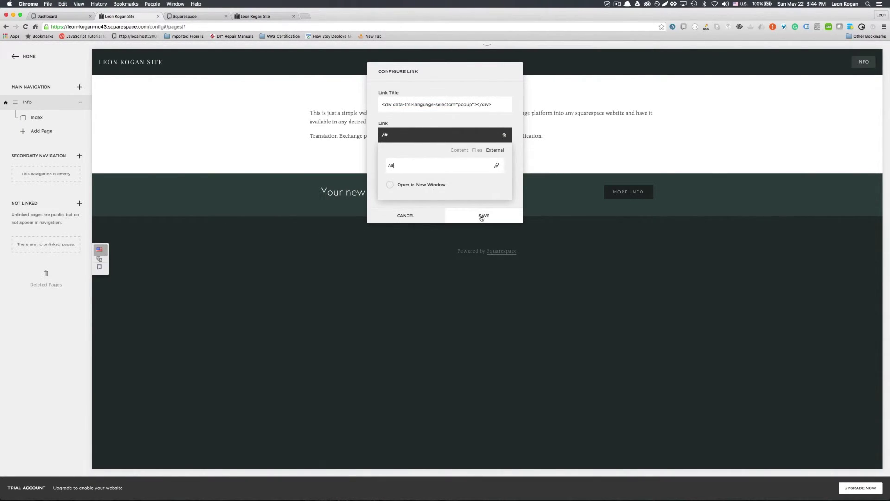
{"action": "left_click", "coordinate": [483, 215]}
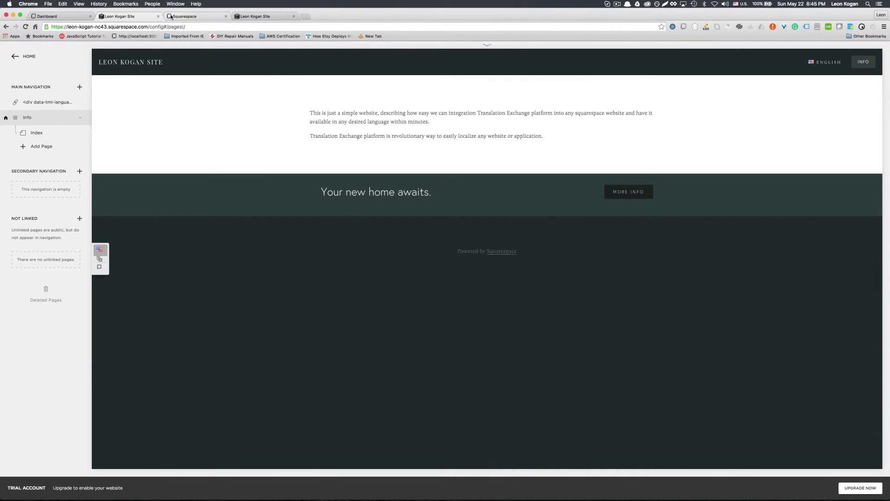
Skip the installation verification step of the Translation Exchange project
{"action": "left_click", "coordinate": [60, 16]}
{"action": "scroll", "coordinate": [436, 348], "scroll_direction": "down", "scroll_amount": 10}
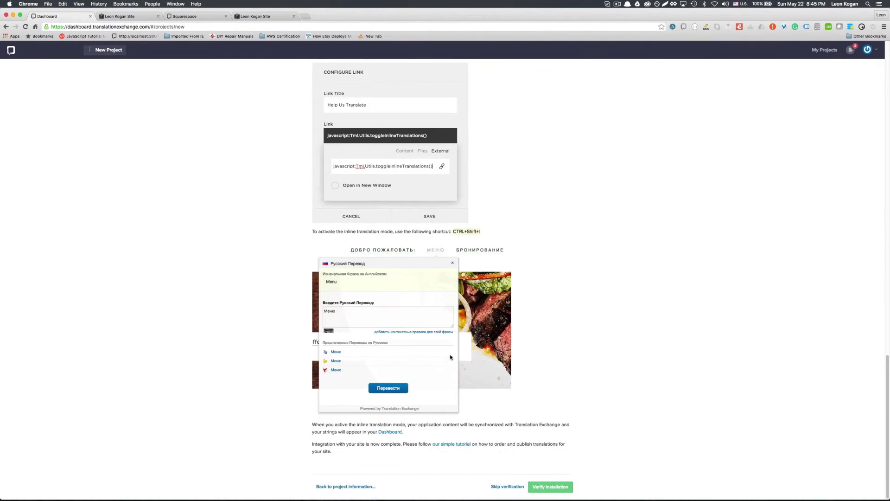
{"action": "left_click", "coordinate": [519, 488]}
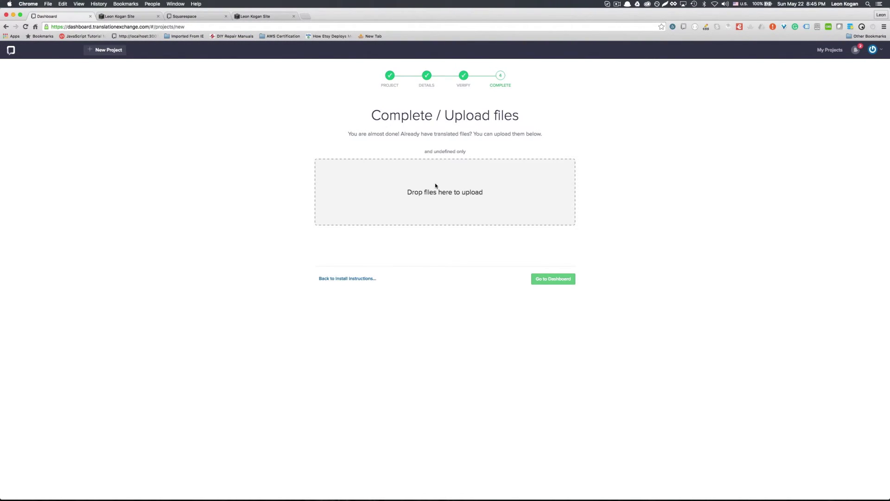
Open the project dashboard and check its Strings and Sources pages
{"action": "left_click", "coordinate": [560, 281]}
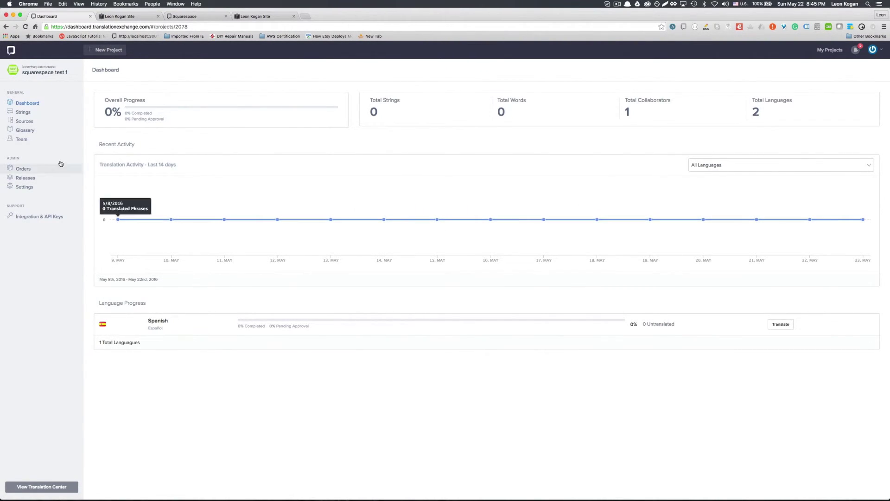
{"action": "left_click", "coordinate": [19, 111]}
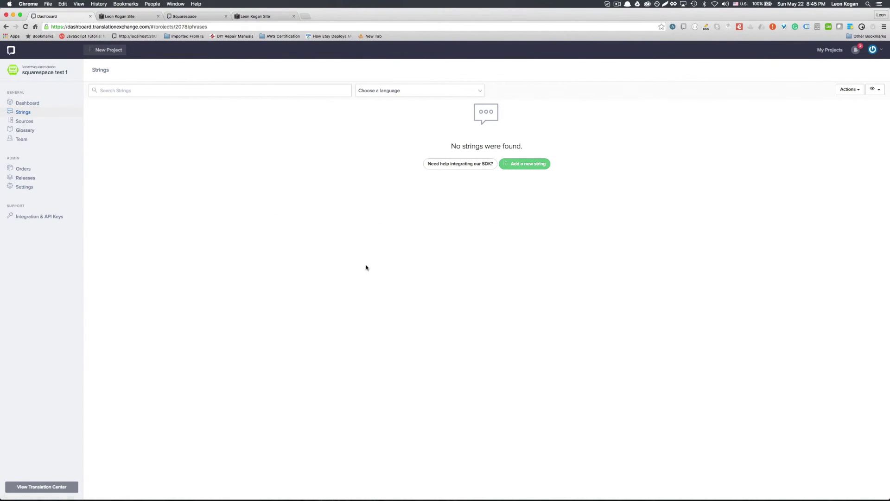
{"action": "left_click", "coordinate": [33, 121]}
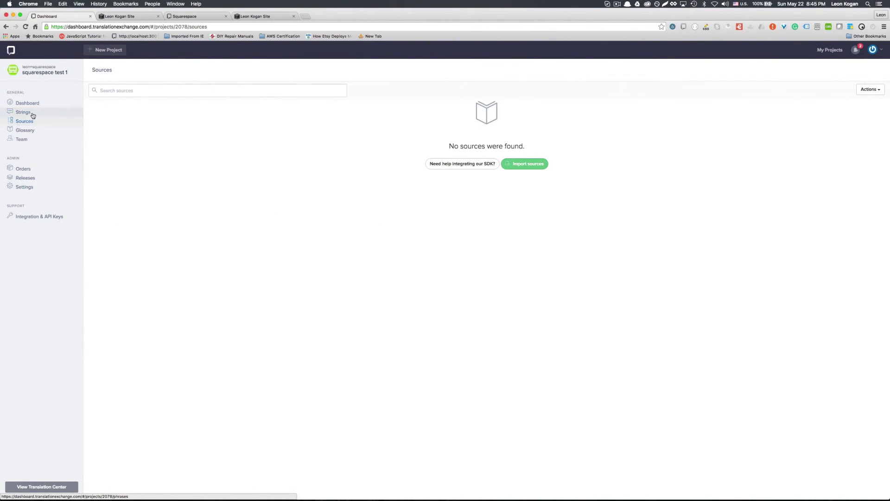
{"action": "left_click", "coordinate": [32, 114]}
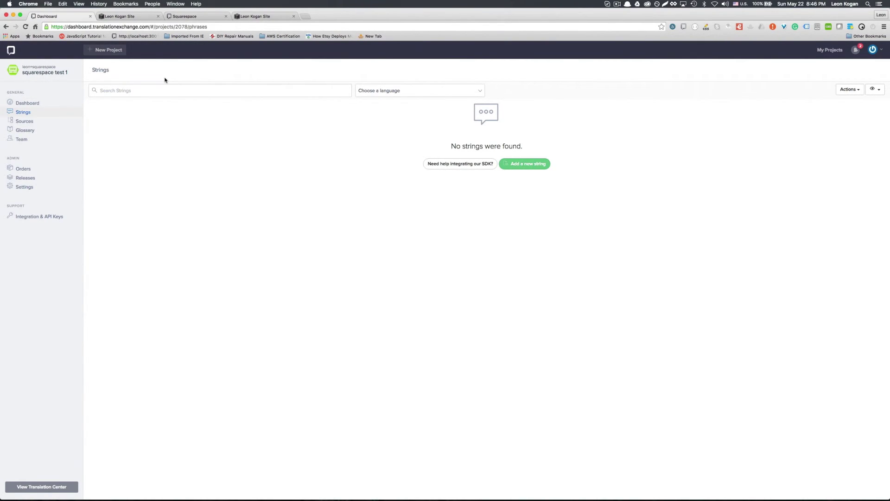
Reload the live site, activate translation mode from the ENGLISH selector, and switch to Spanish
{"action": "left_click", "coordinate": [251, 16]}
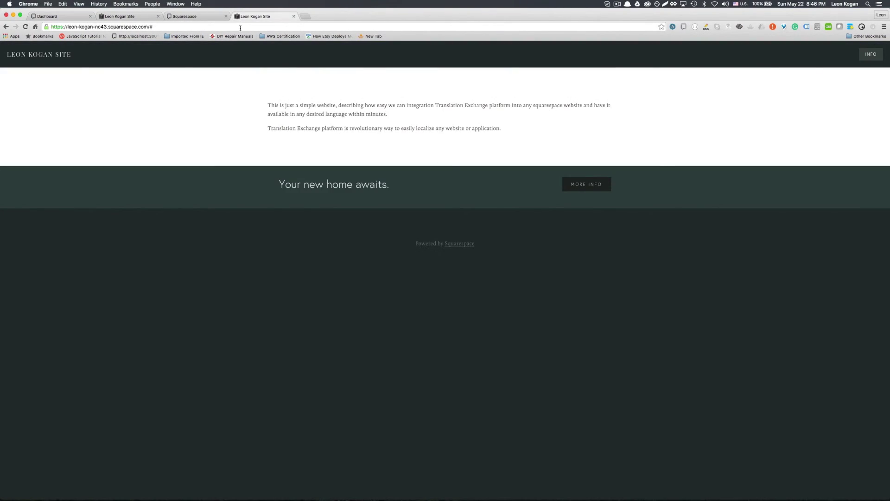
{"action": "left_click", "coordinate": [240, 28]}
{"action": "key", "text": "Return"}
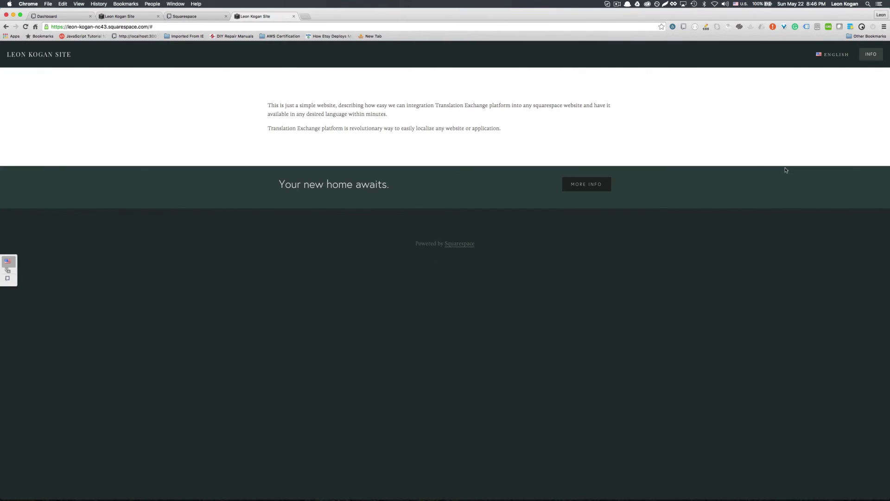
{"action": "left_click", "coordinate": [826, 56]}
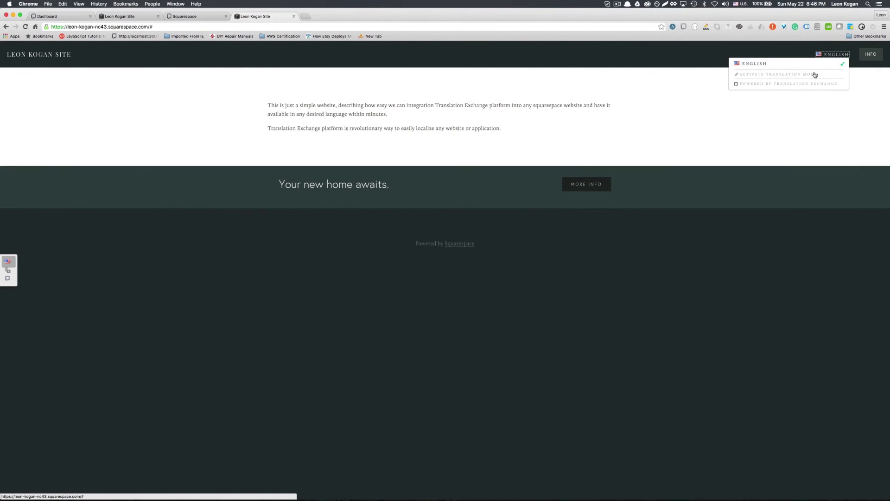
{"action": "left_click", "coordinate": [815, 75]}
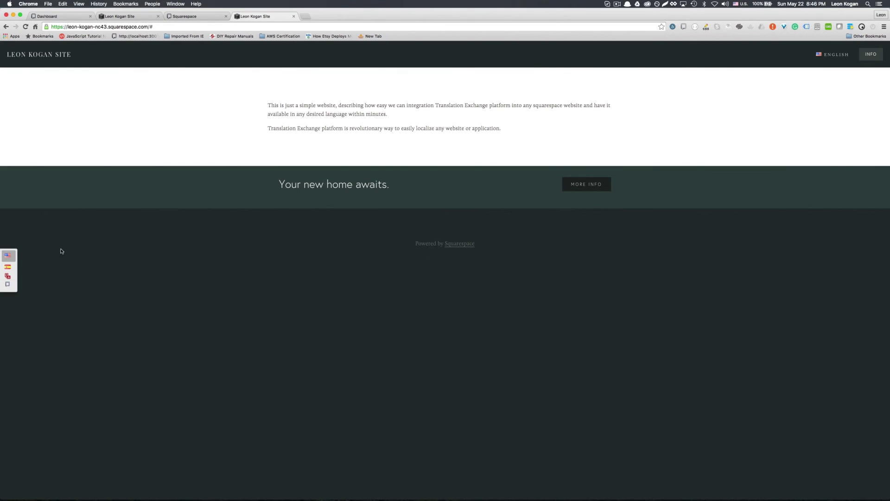
{"action": "left_click", "coordinate": [7, 267]}
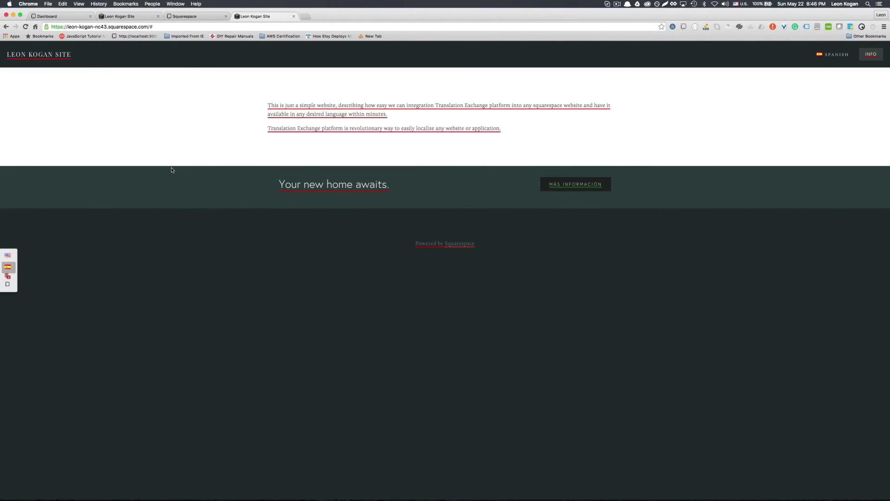
Return to the Translation Exchange Strings page for squarespace test 1
{"action": "left_click", "coordinate": [79, 18]}
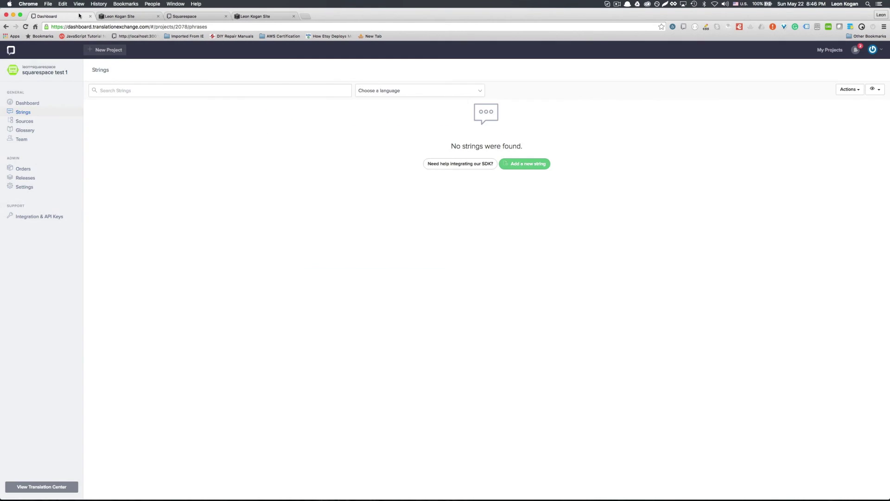